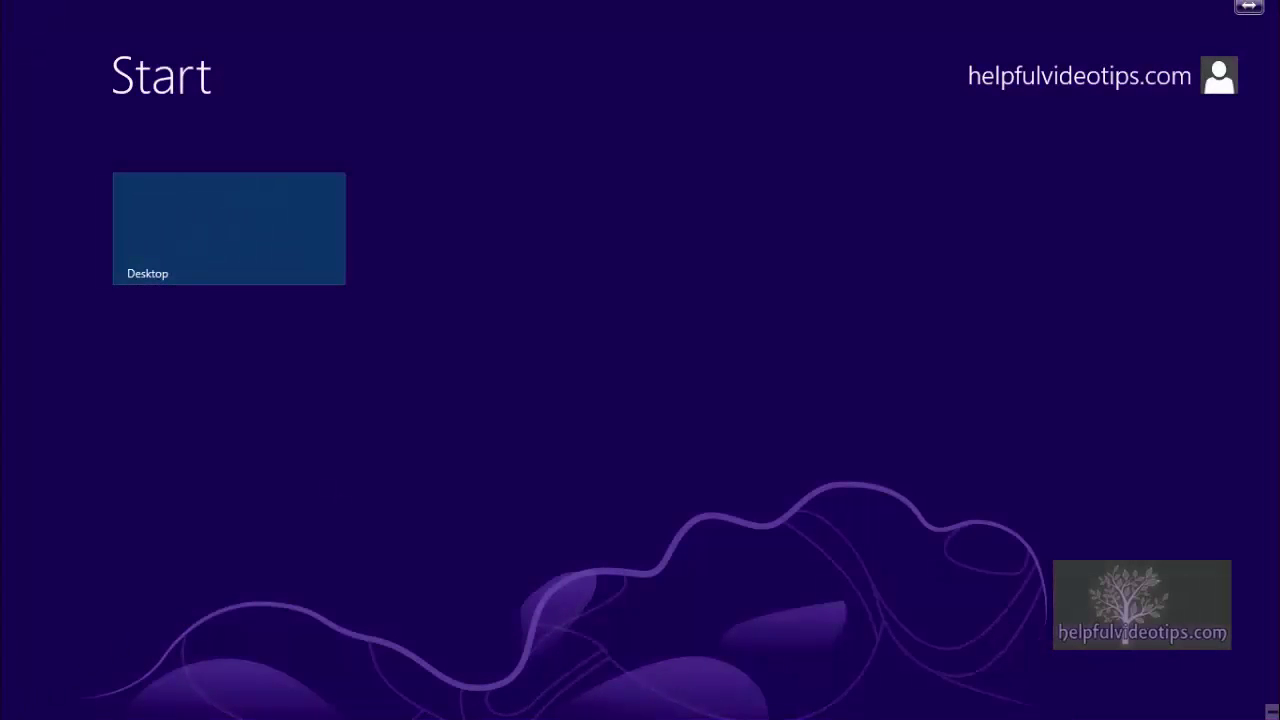
Show the desktop and open the Win+X power-user menu.
{"action": "key", "text": "super+x"}
{"action": "key", "text": "d"}
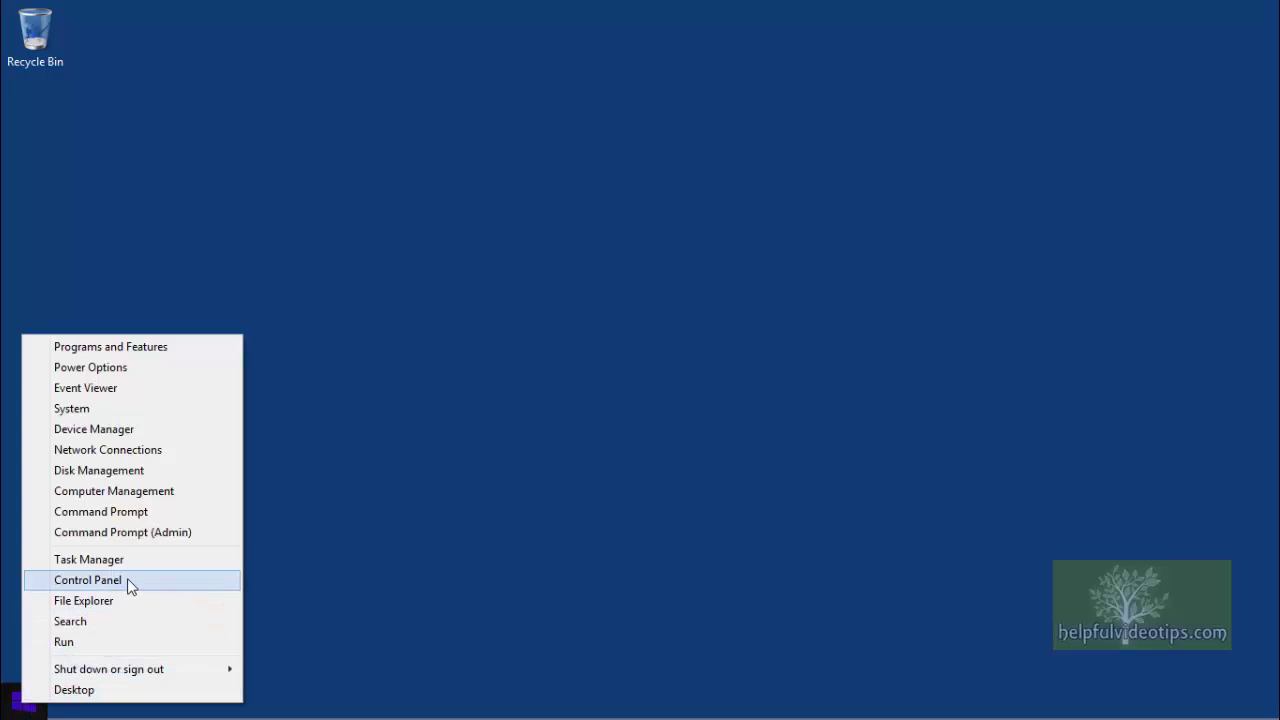
Open Control Panel from the Win+X menu and go to File History.
{"action": "left_click", "coordinate": [129, 581]}
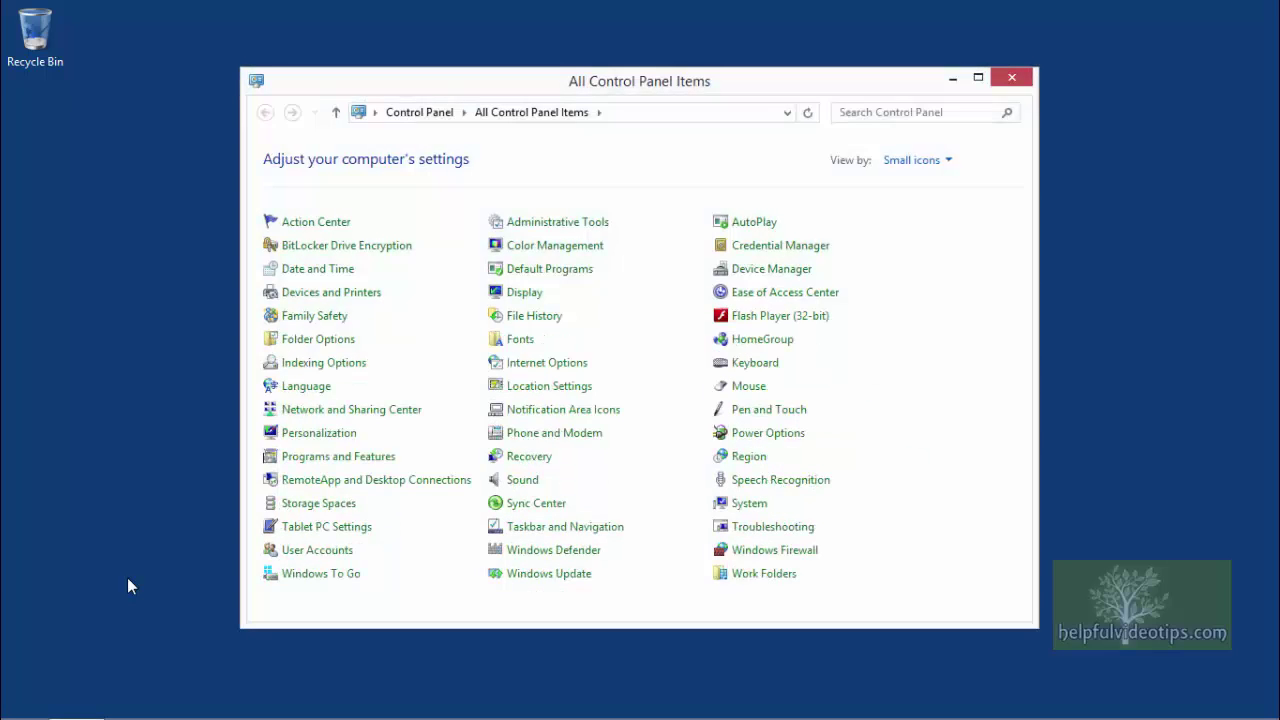
{"action": "left_click", "coordinate": [948, 161]}
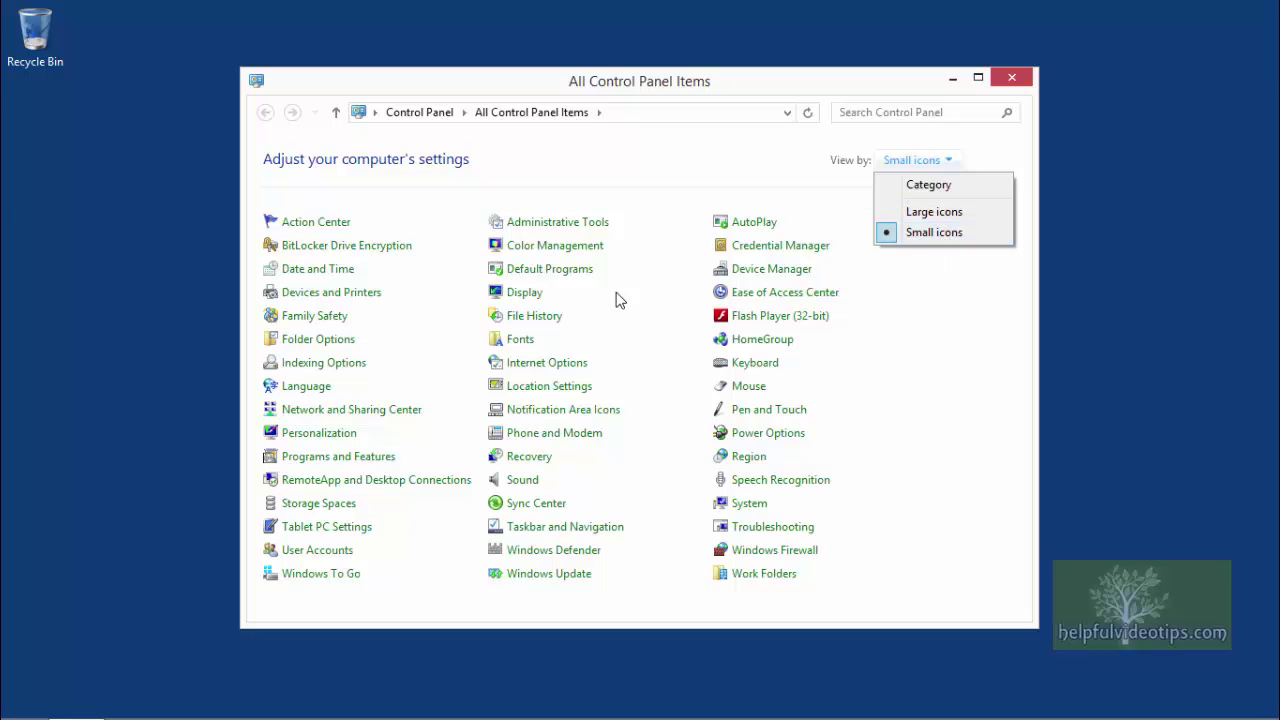
{"action": "left_click", "coordinate": [575, 328]}
{"action": "left_click", "coordinate": [575, 328]}
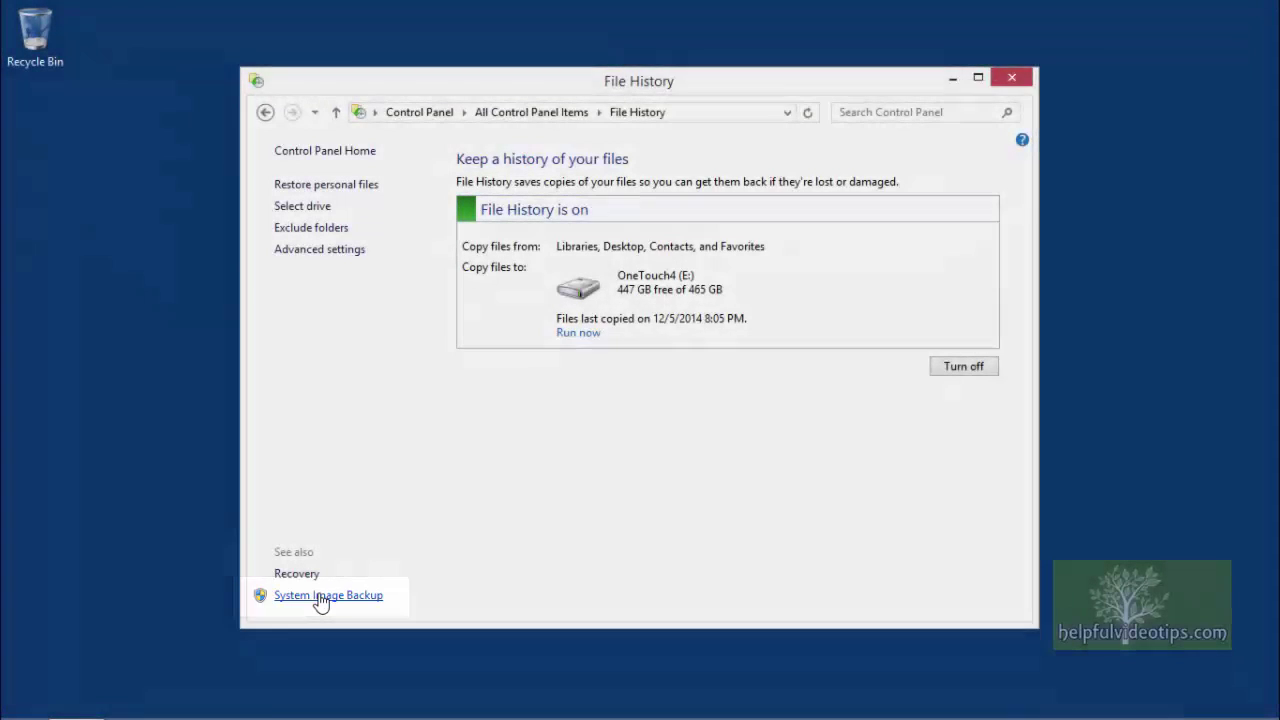
Start System Image Backup and keep OneTouch4 (E:) as the destination hard disk.
{"action": "left_click", "coordinate": [320, 596]}
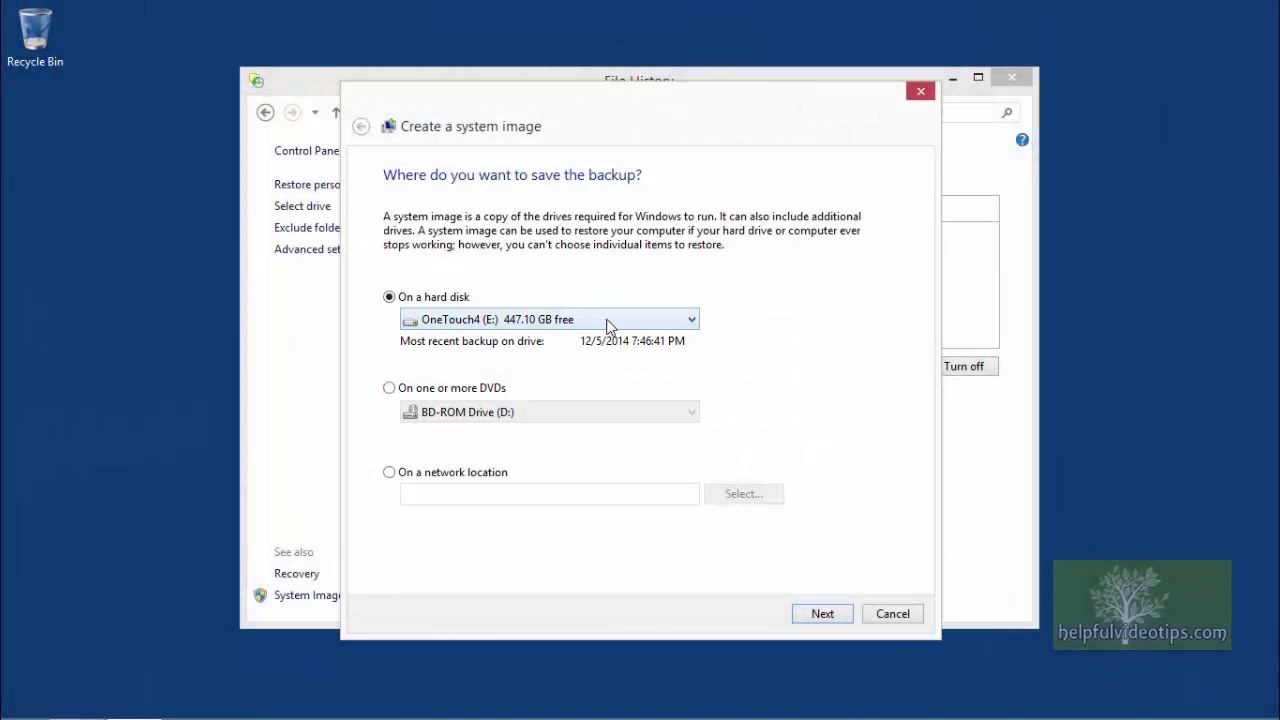
{"action": "left_click", "coordinate": [692, 320]}
{"action": "left_click", "coordinate": [692, 320]}
{"action": "left_click", "coordinate": [821, 615]}
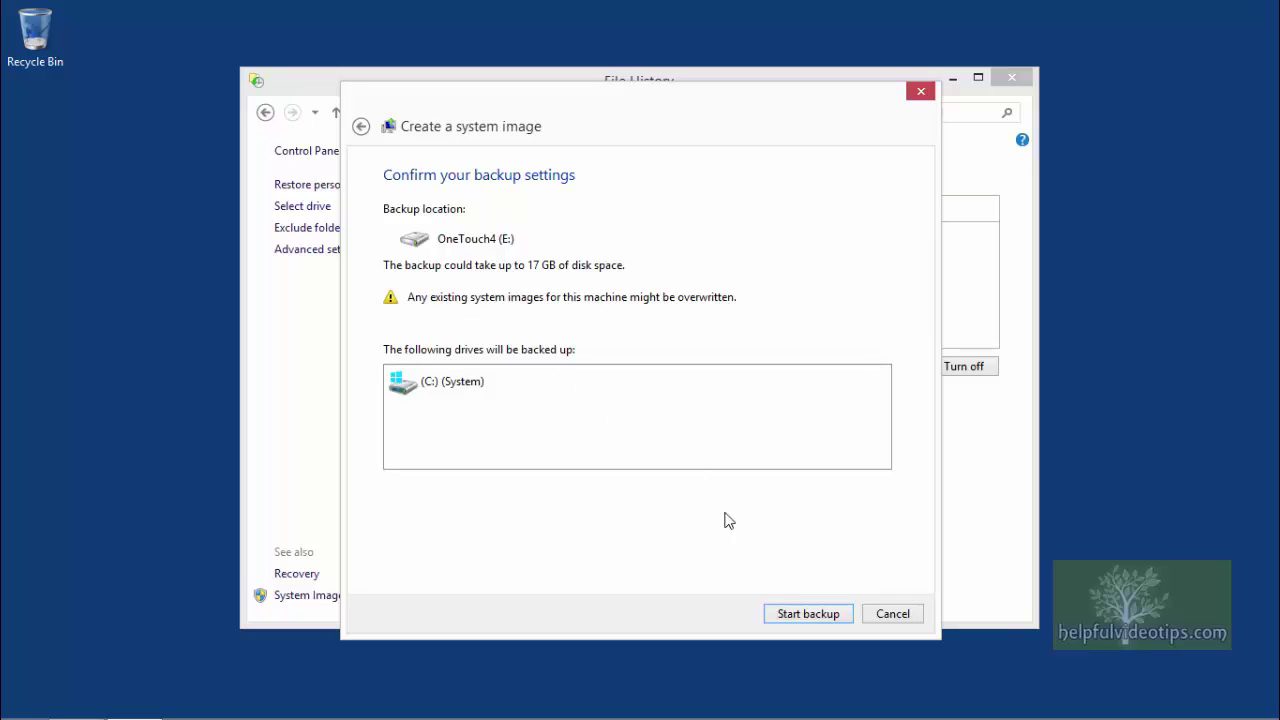
Start the backup and close the 'backup completed successfully' message.
{"action": "left_click", "coordinate": [806, 615]}
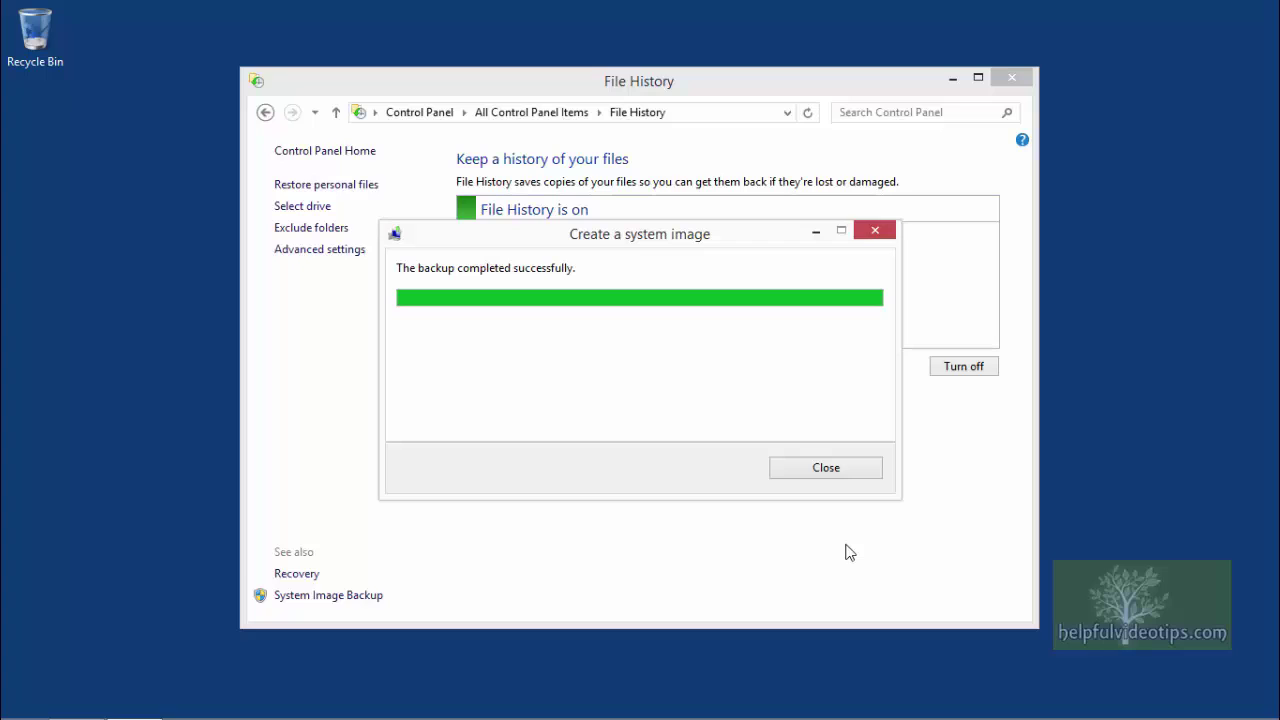
{"action": "left_click", "coordinate": [826, 478]}
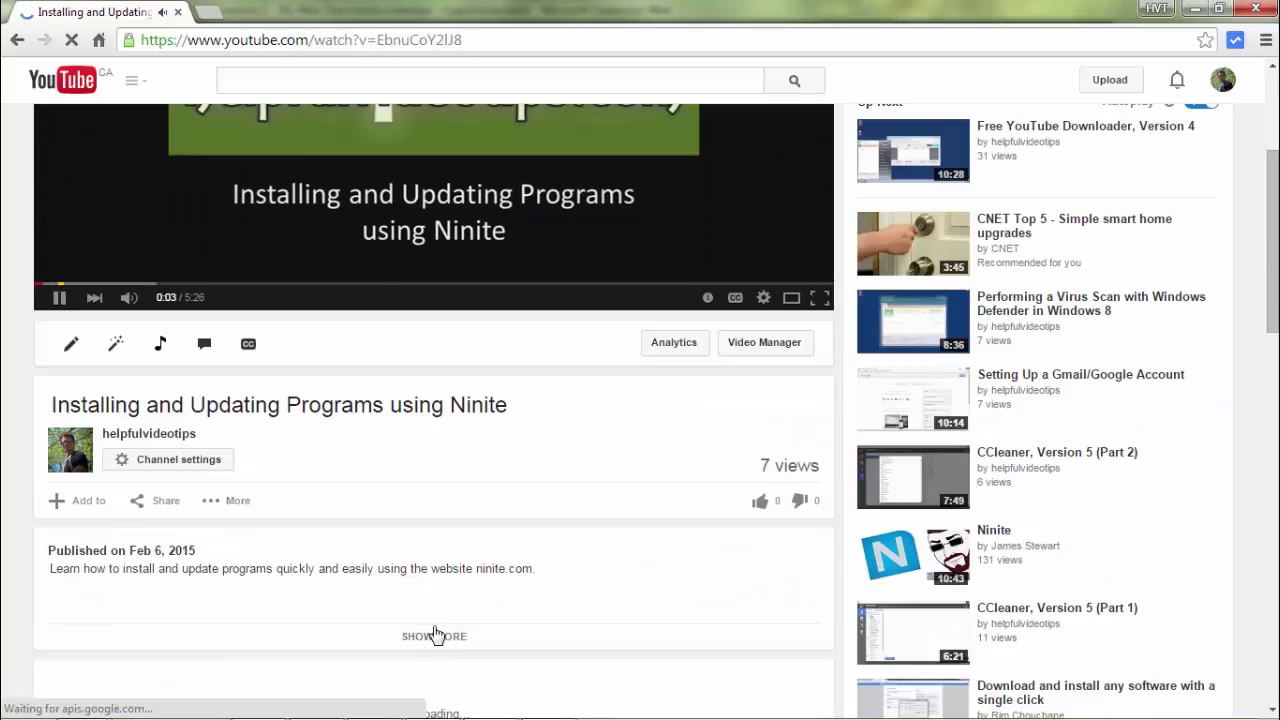
Expand the Ninite video's description with SHOW MORE to reveal the show notes.
{"action": "left_click", "coordinate": [437, 634]}
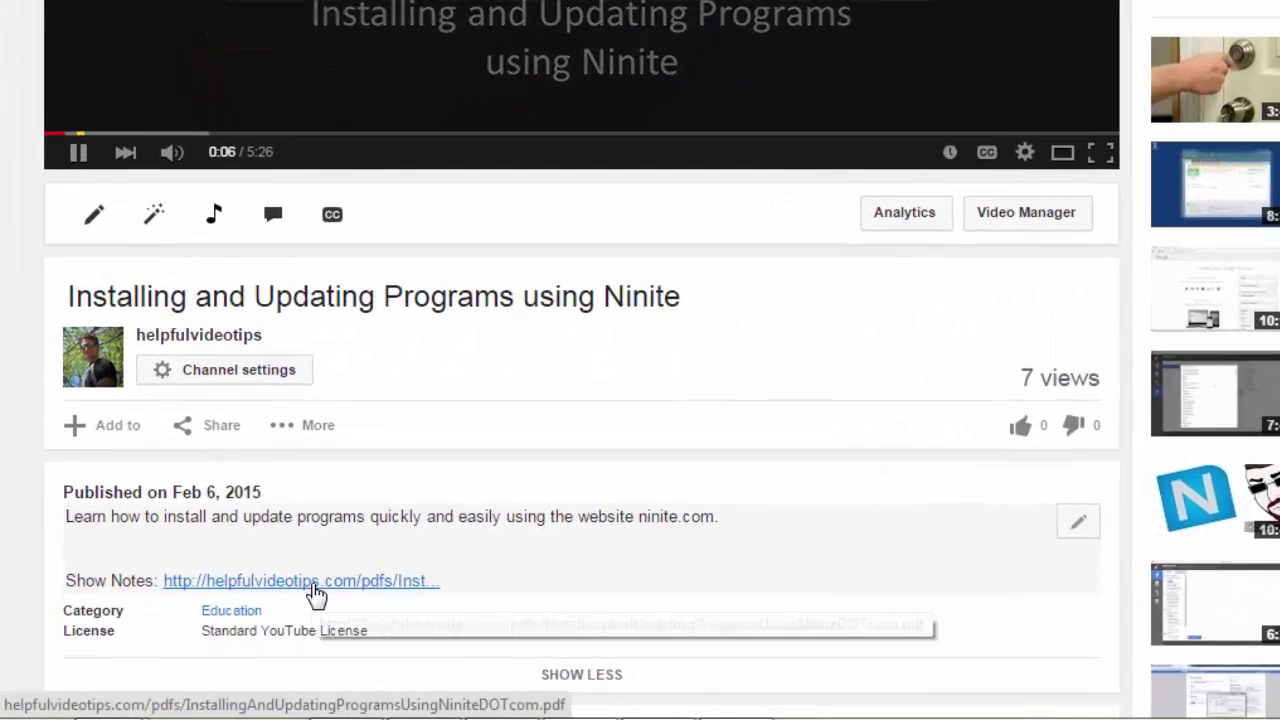